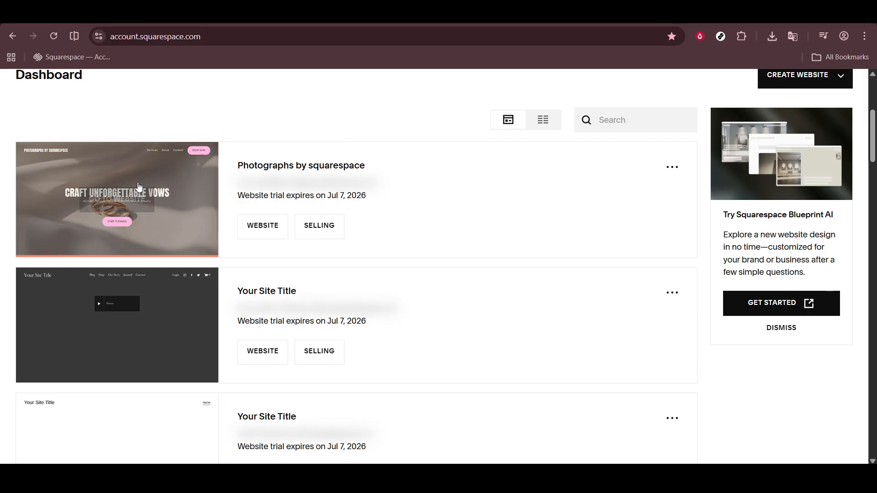
# Open the "Photographs by squarespace" website and go to its list of service products.
pyautogui.click(130, 203)
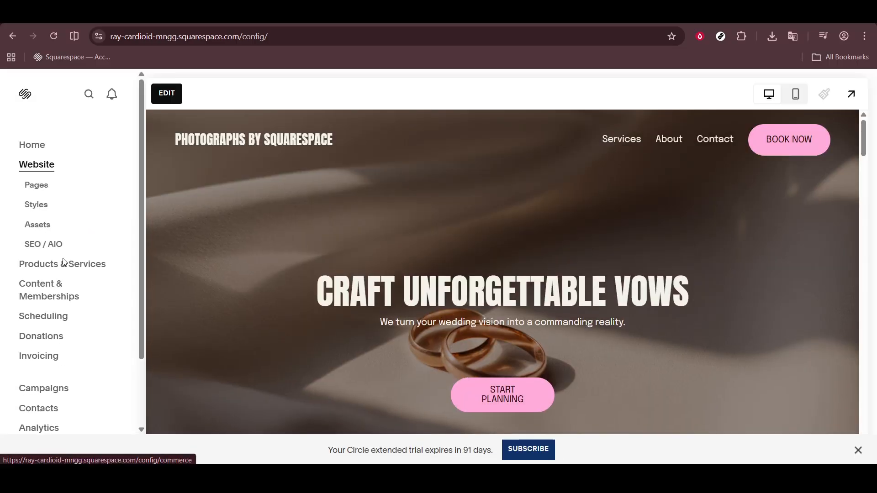
pyautogui.click(64, 264)
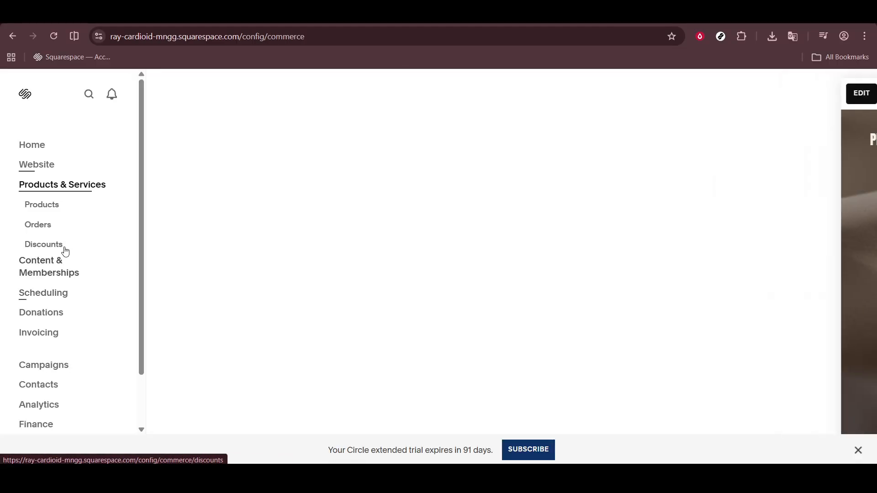
pyautogui.click(55, 205)
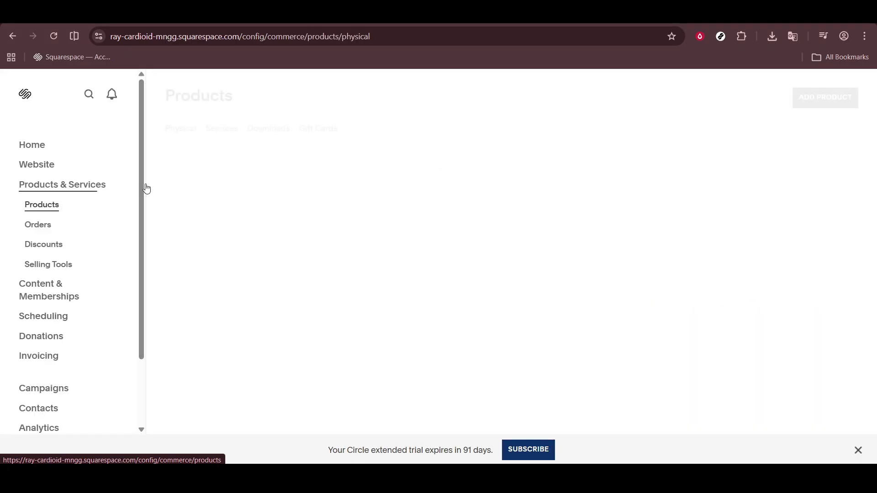
pyautogui.click(238, 131)
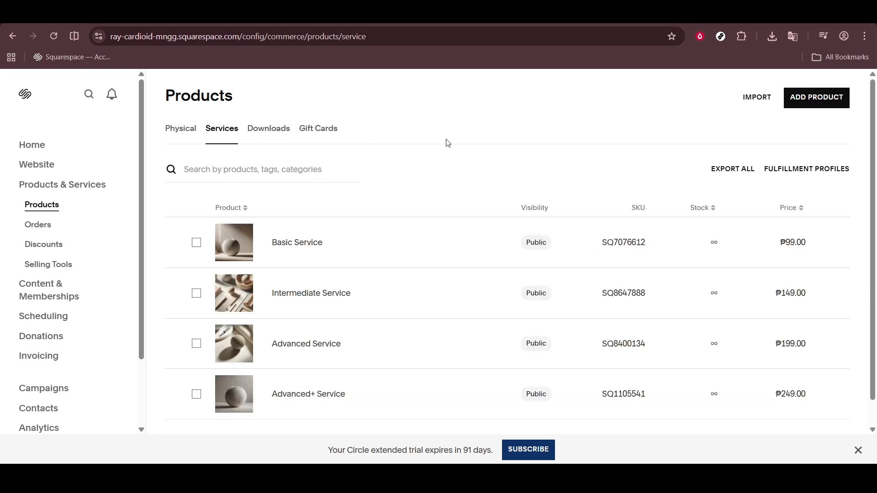
# Create a new service product named "Ticket" and set its button text to "Ticket".
pyautogui.click(821, 97)
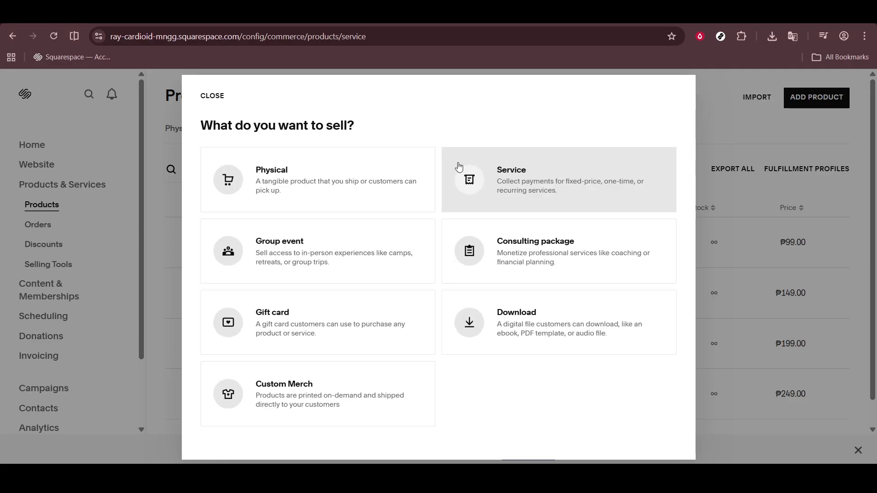
pyautogui.click(459, 167)
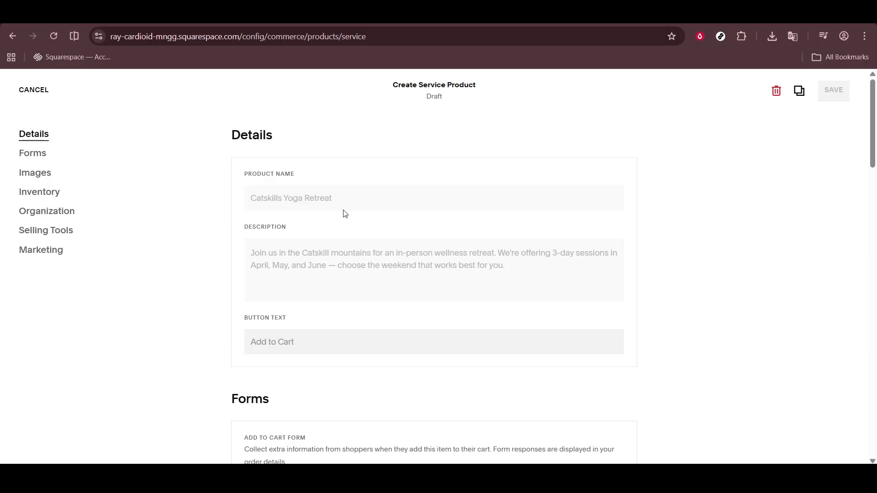
pyautogui.click(332, 195)
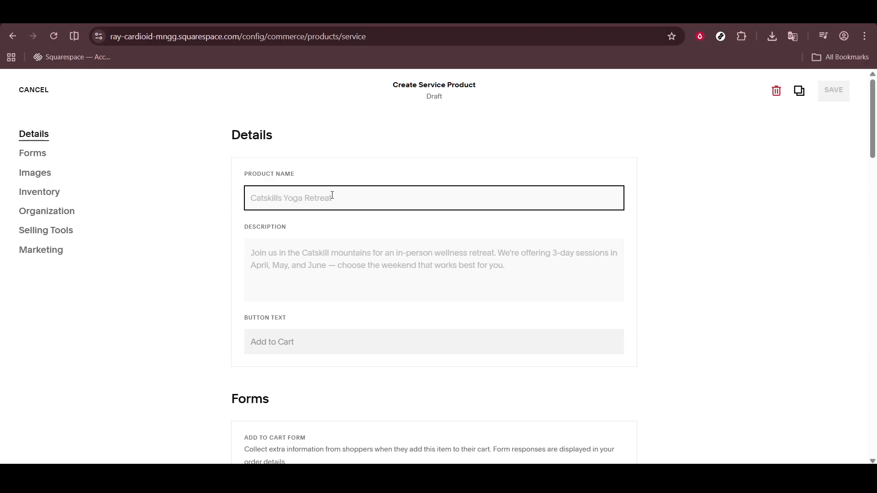
pyautogui.write('Ticket')
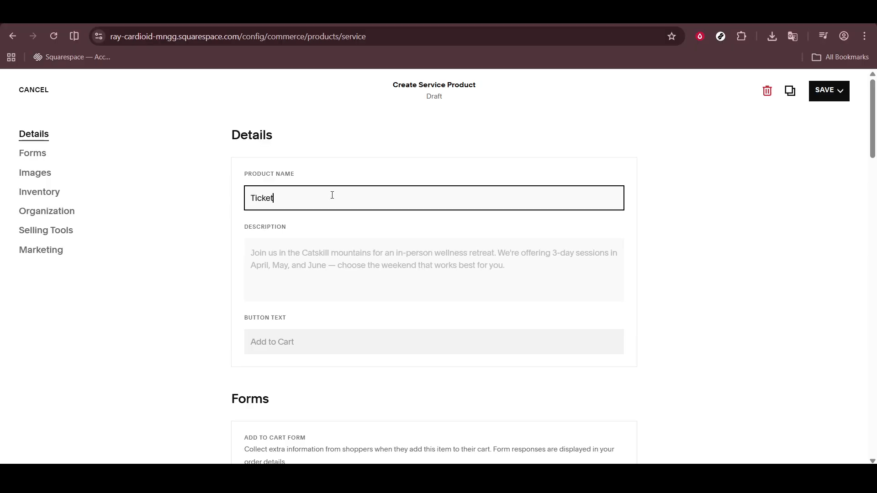
pyautogui.click(311, 336)
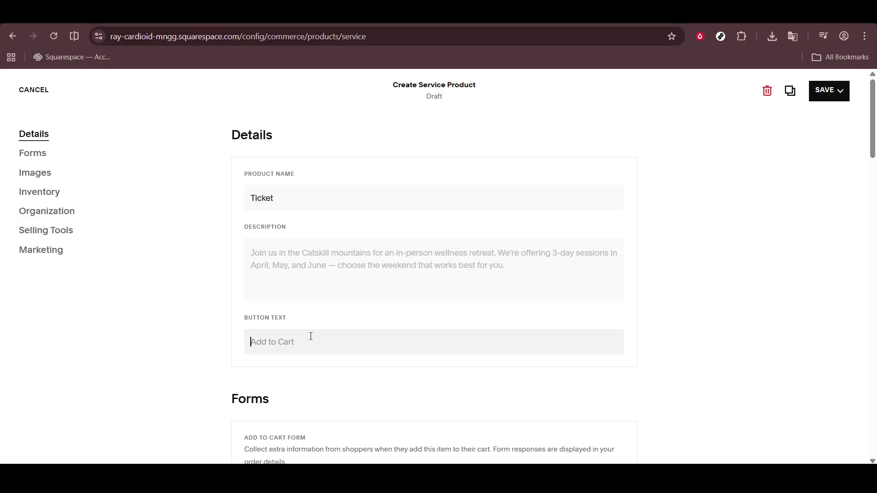
pyautogui.write('Ticket')
# Set the Ticket product's price to ₱500.00 and put it on sale at ₱399.00.
pyautogui.scroll(-4, 311, 338)
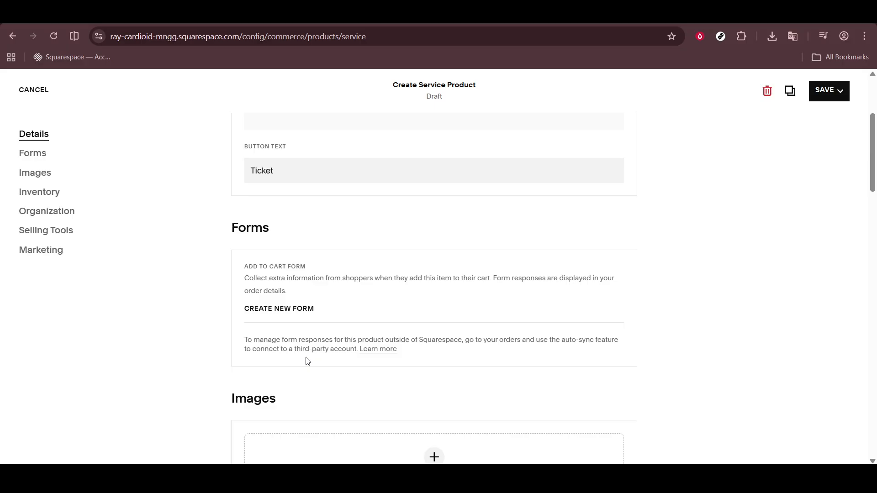
pyautogui.scroll(-4, 308, 361)
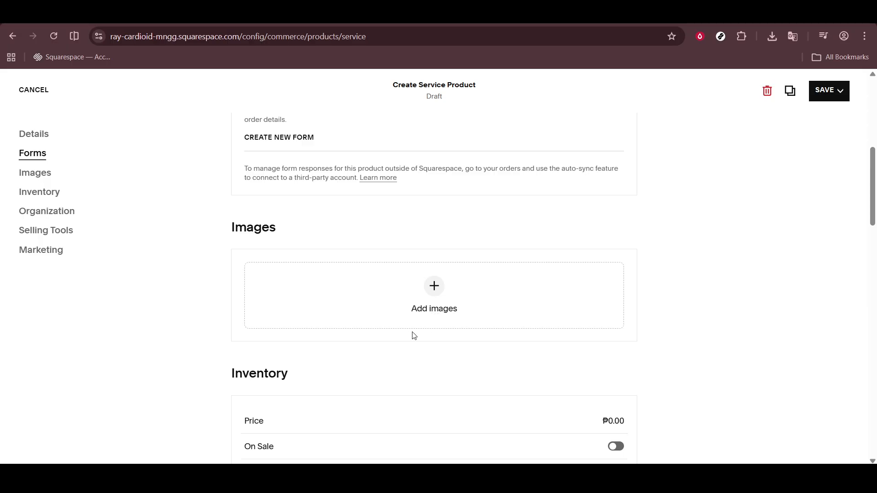
pyautogui.scroll(-4, 390, 354)
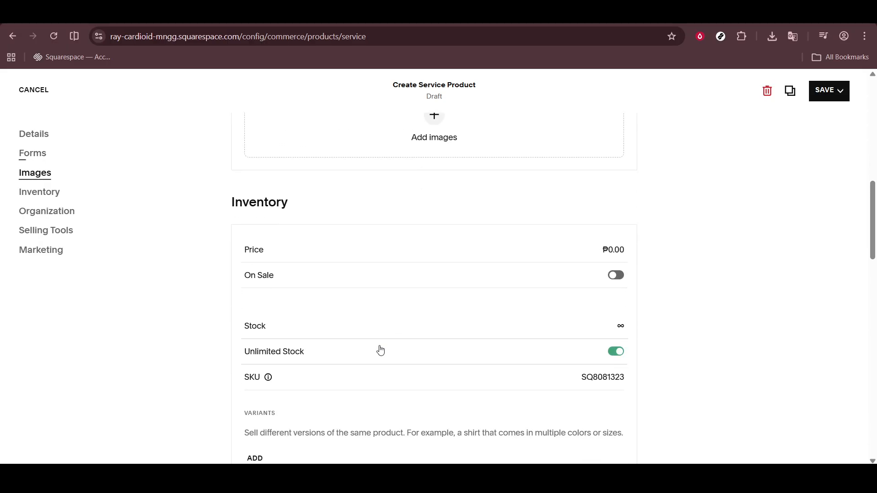
pyautogui.click(612, 249)
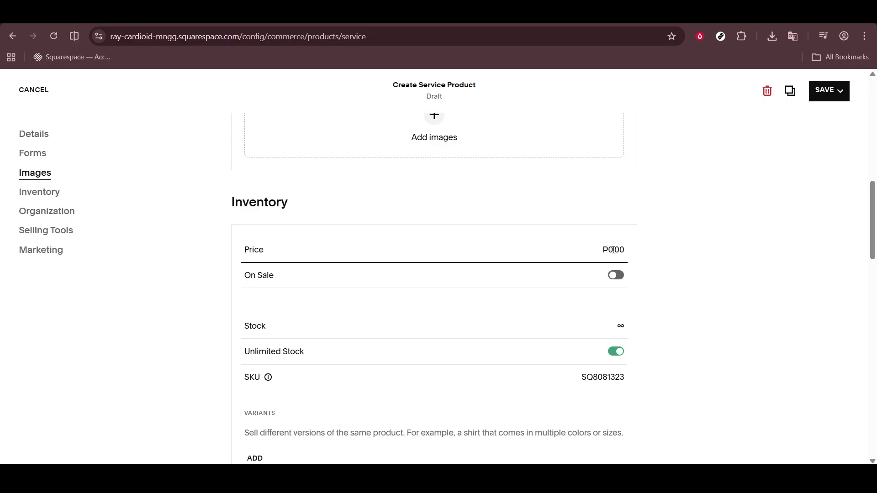
pyautogui.write('50')
pyautogui.click(615, 275)
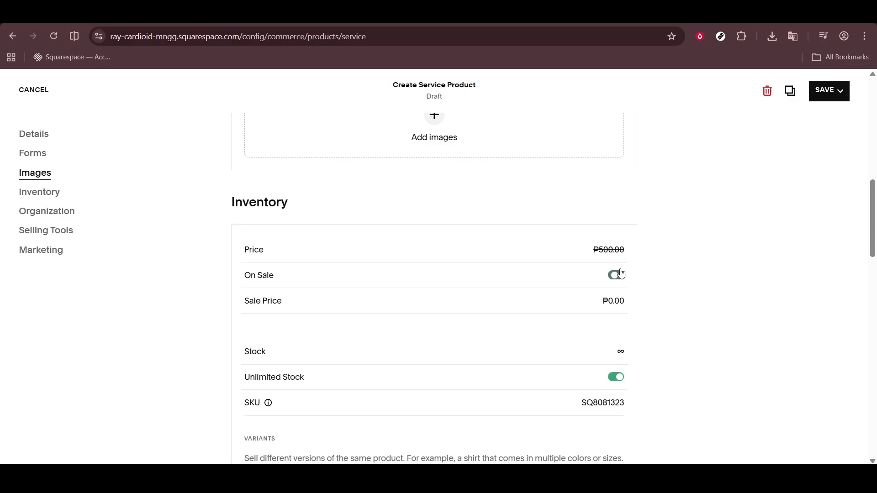
pyautogui.click(609, 299)
pyautogui.moveTo(609, 299); pyautogui.dragTo(614, 299)
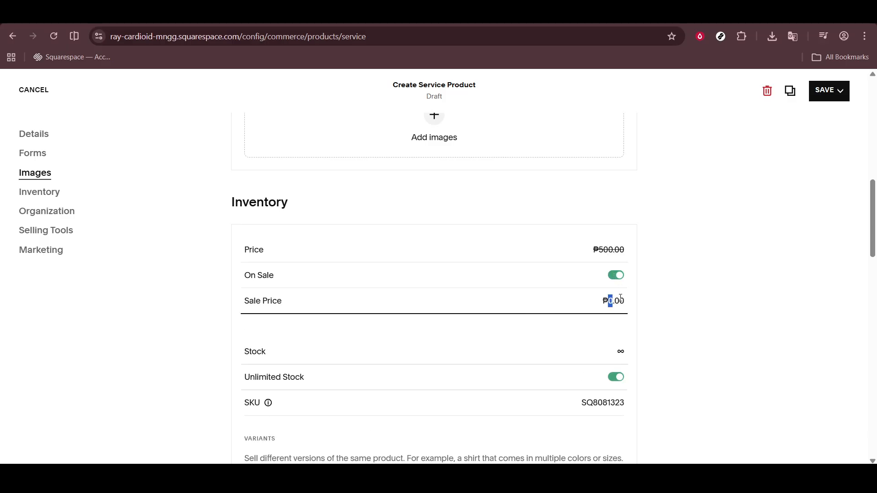
pyautogui.write('399')
pyautogui.click(642, 364)
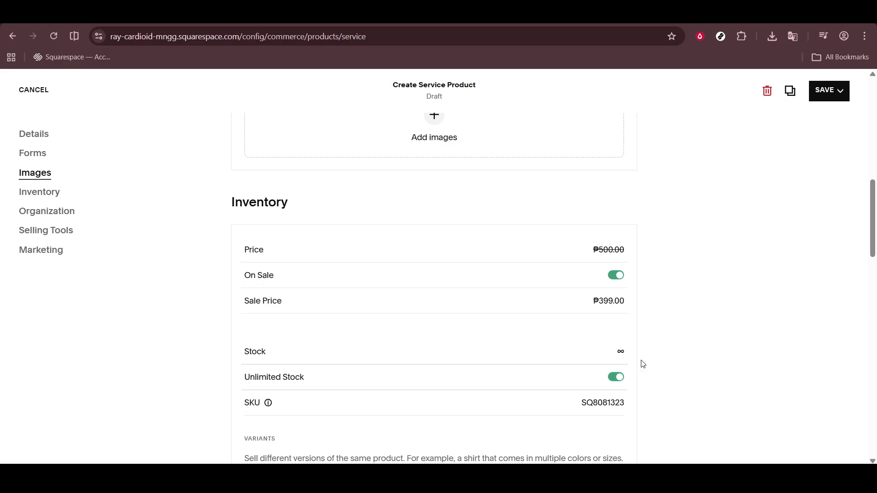
# Turn off unlimited stock for the Ticket product and set its stock to 100.
pyautogui.click(615, 379)
pyautogui.click(619, 354)
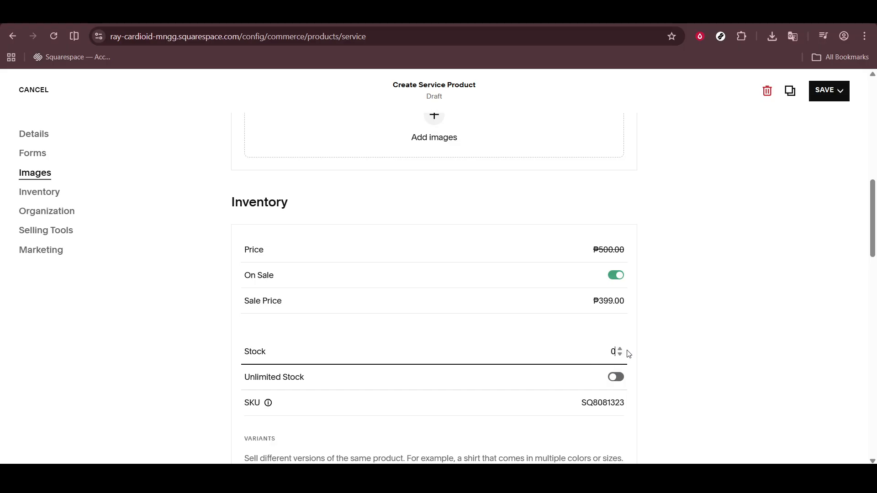
pyautogui.write('100')
pyautogui.press('Delete')
pyautogui.click(639, 352)
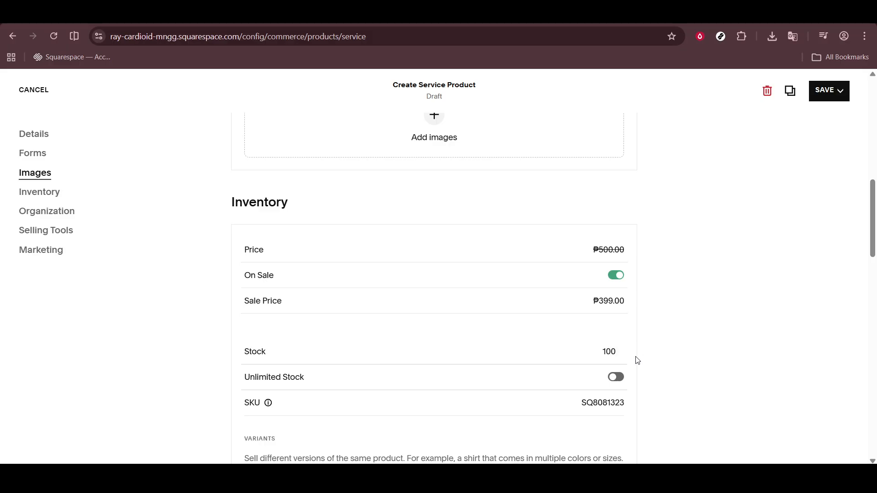
# Change the Ticket product's SKU to SQW8081323.
pyautogui.scroll(-3, 646, 372)
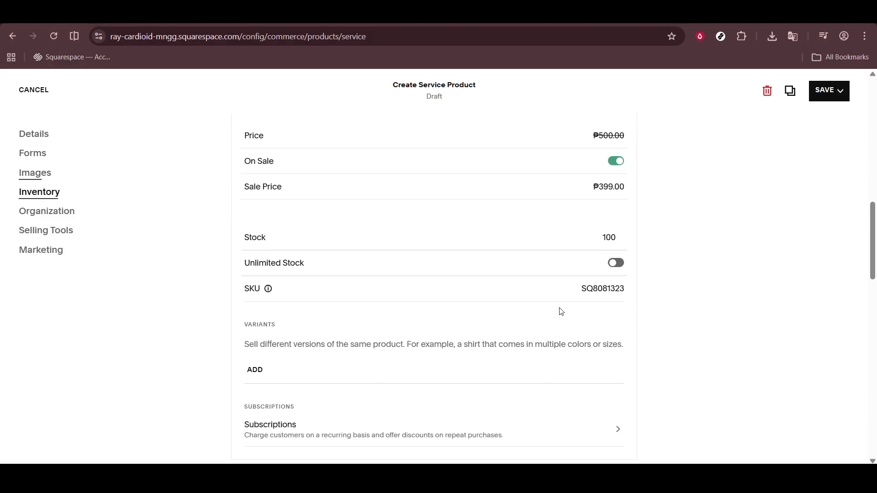
pyautogui.click(594, 293)
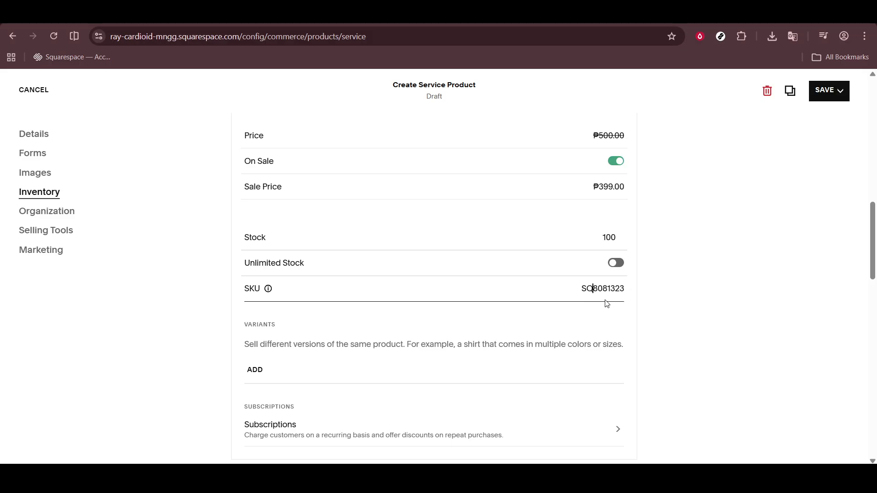
pyautogui.write('q')
pyautogui.press('BackSpace')
pyautogui.write('W')
pyautogui.click(693, 319)
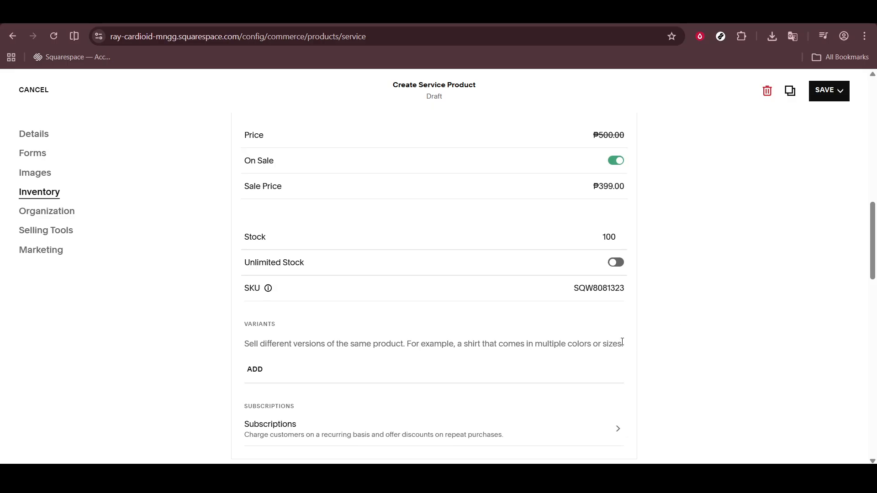
# Review the product's remaining organization, selling and marketing settings, and open its save options.
pyautogui.scroll(-7, 605, 346)
pyautogui.scroll(-6, 604, 346)
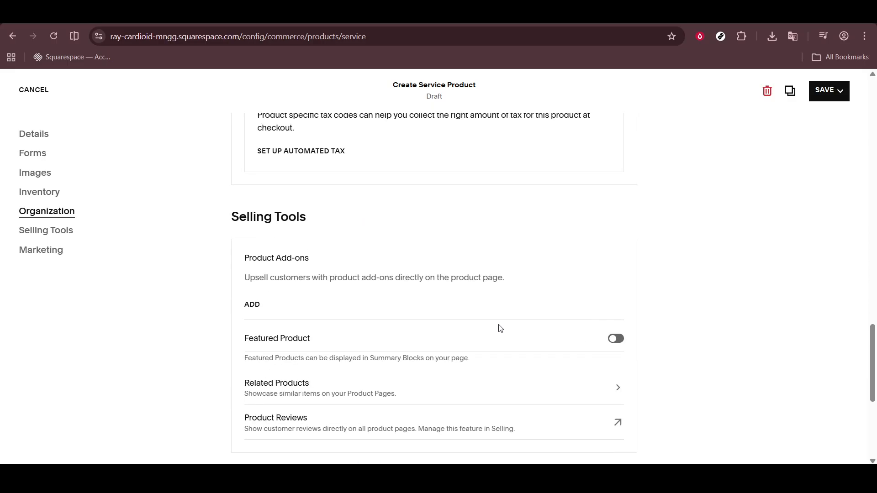
pyautogui.scroll(-4, 485, 321)
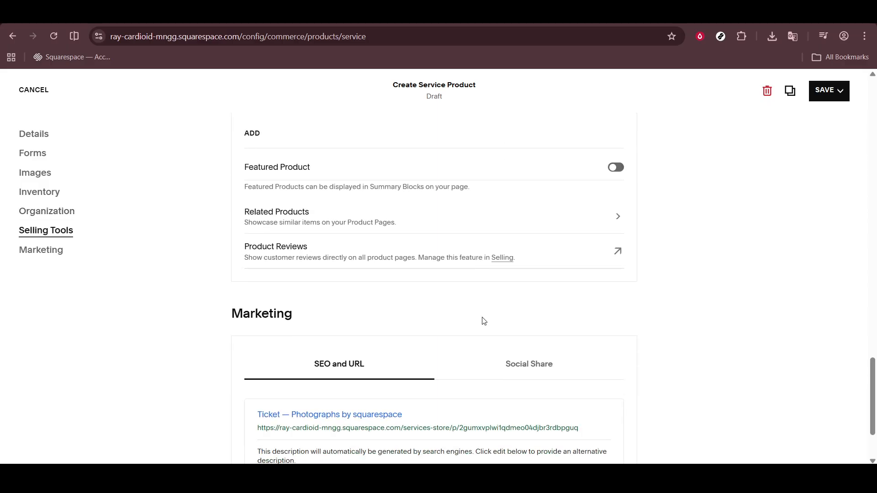
pyautogui.scroll(-1, 484, 321)
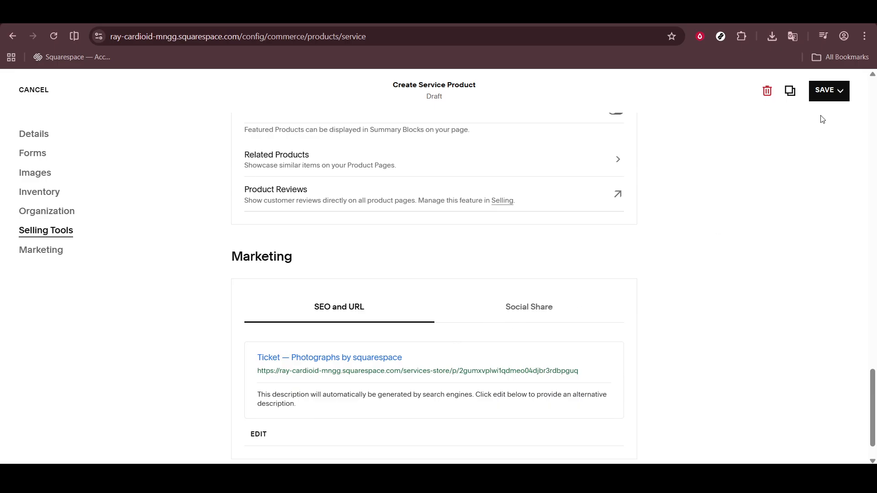
pyautogui.scroll(5, 808, 131)
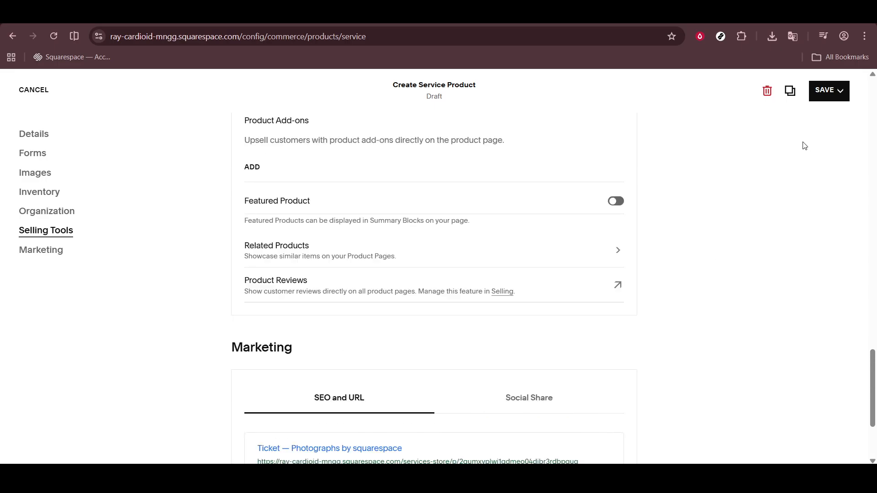
pyautogui.scroll(5, 322, 211)
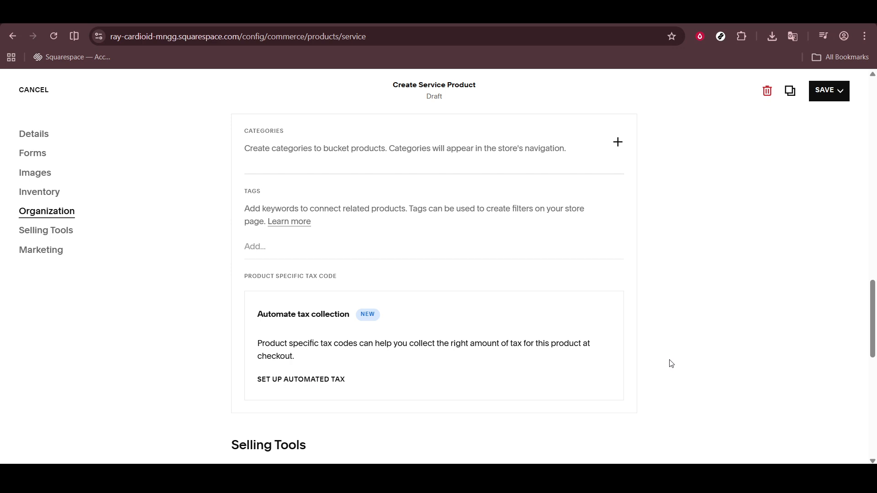
pyautogui.scroll(-10, 671, 365)
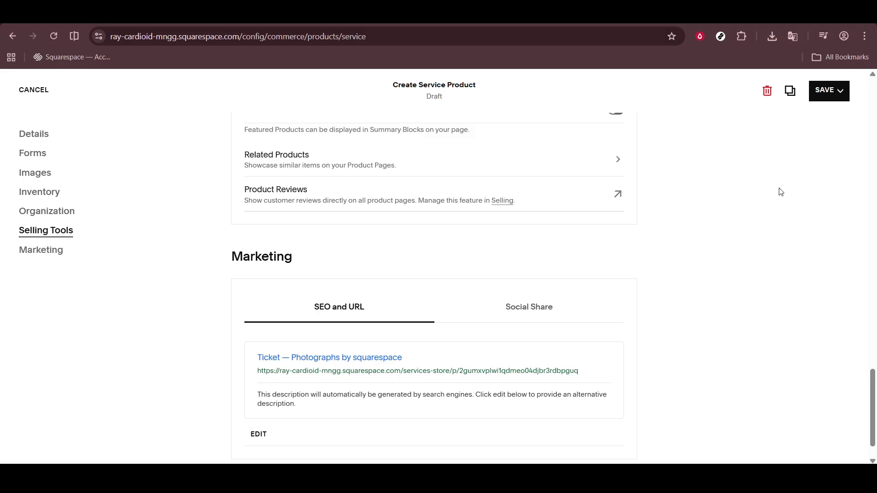
pyautogui.click(826, 93)
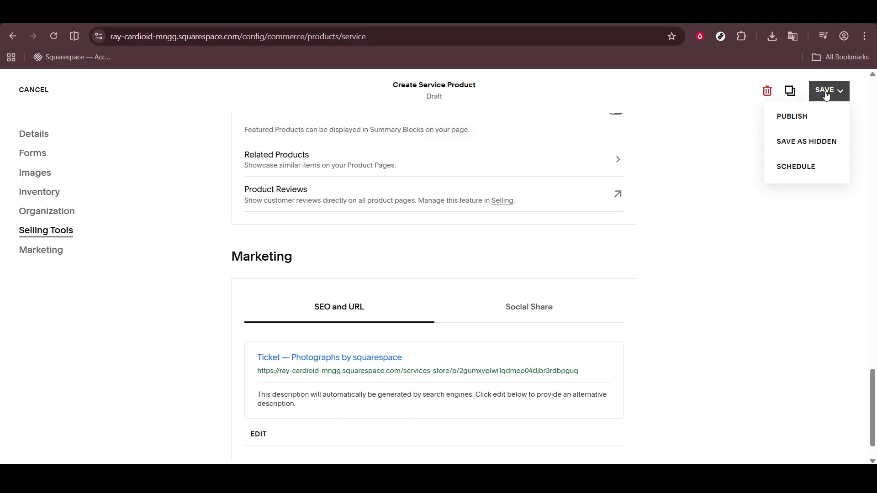